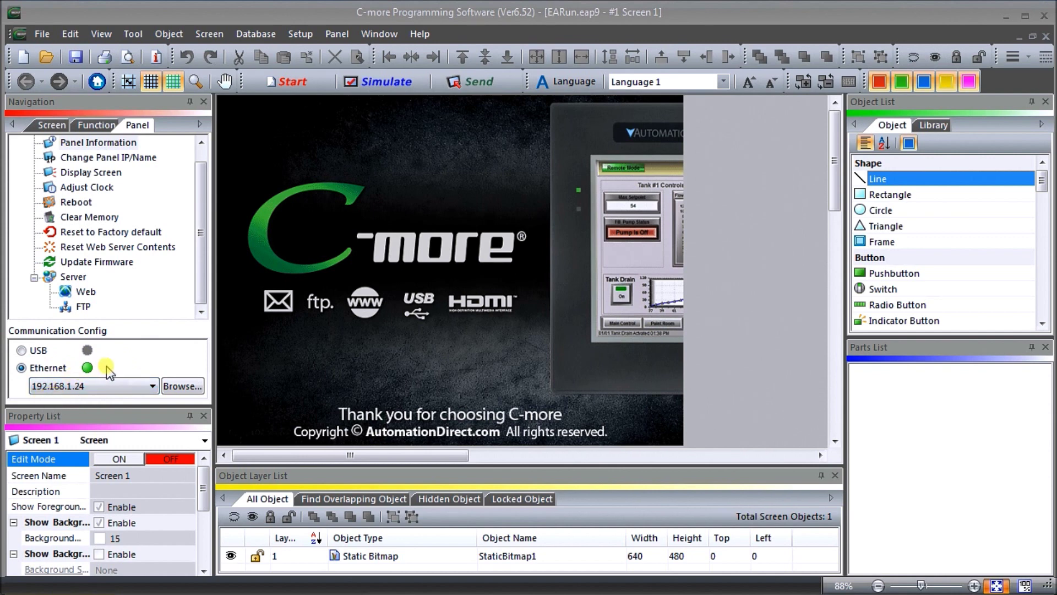
Switch the navigation pane to the Function list showing Setup and Database entries
click(95, 125)
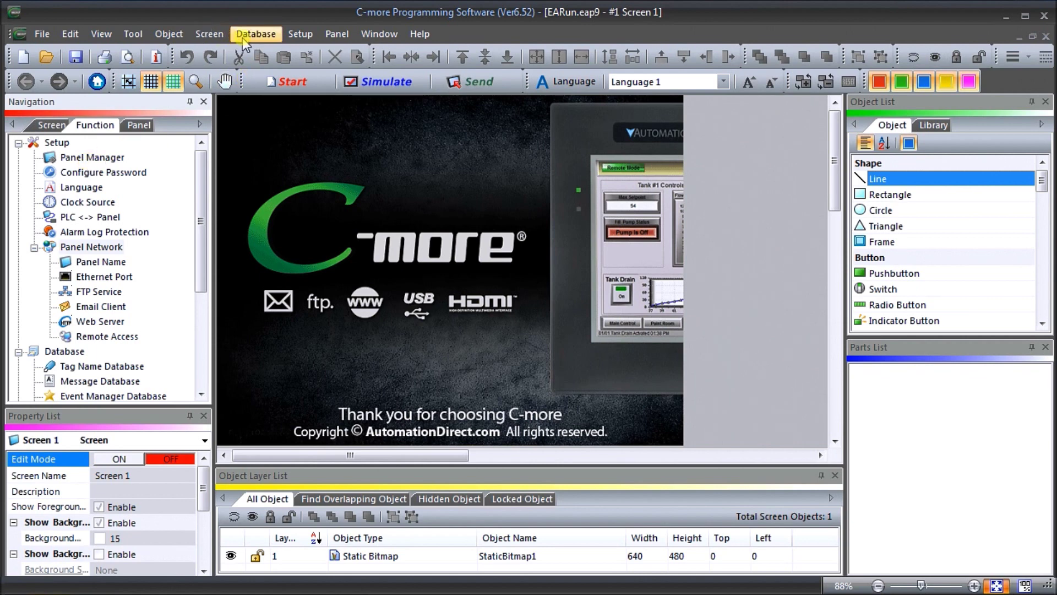
click(302, 35)
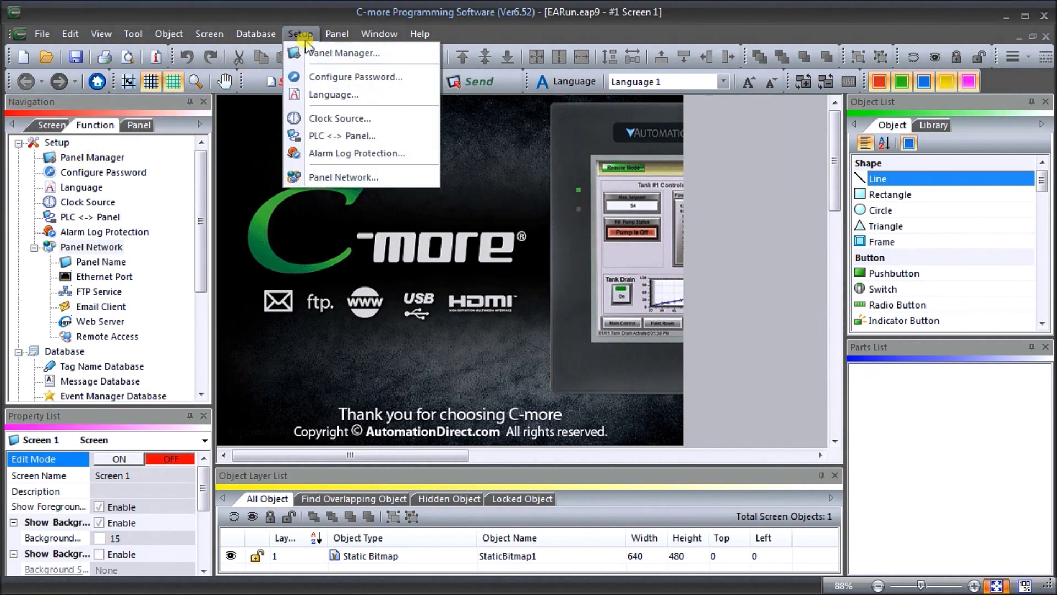
click(326, 55)
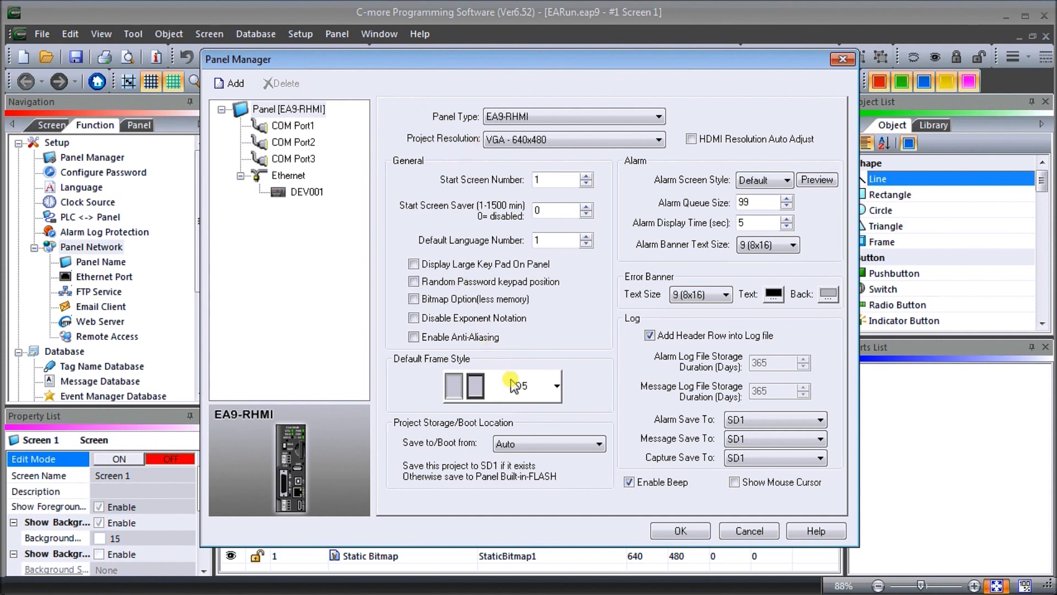
click(739, 531)
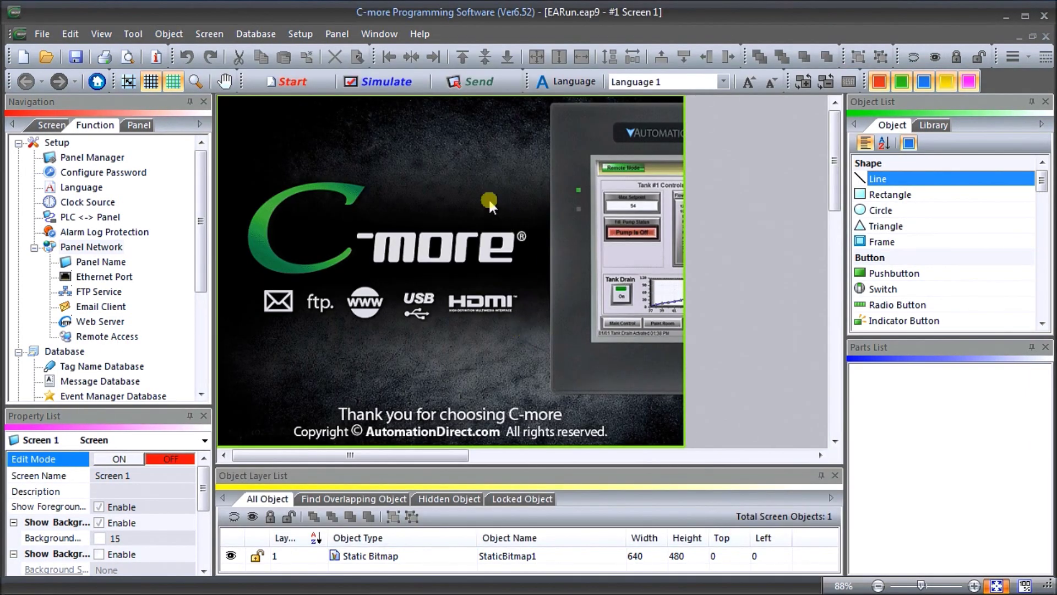
Show Setup > Panel Network's Ethernet Port page: static IP 192.168.1.24, gateway 192.168.1.1, DNS 8.8.8.8/8.8.4.4
click(297, 39)
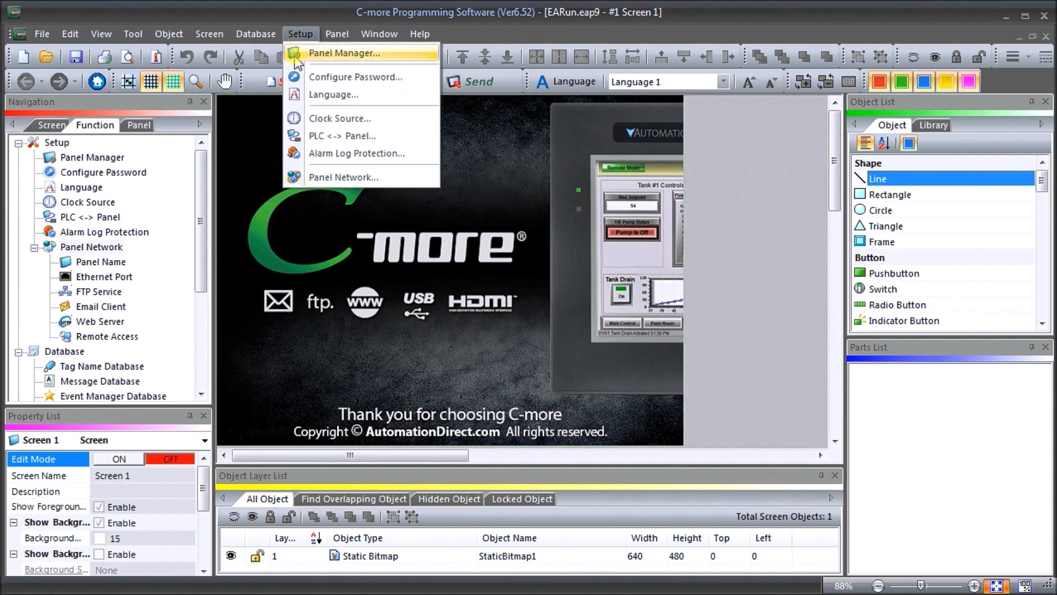
click(323, 178)
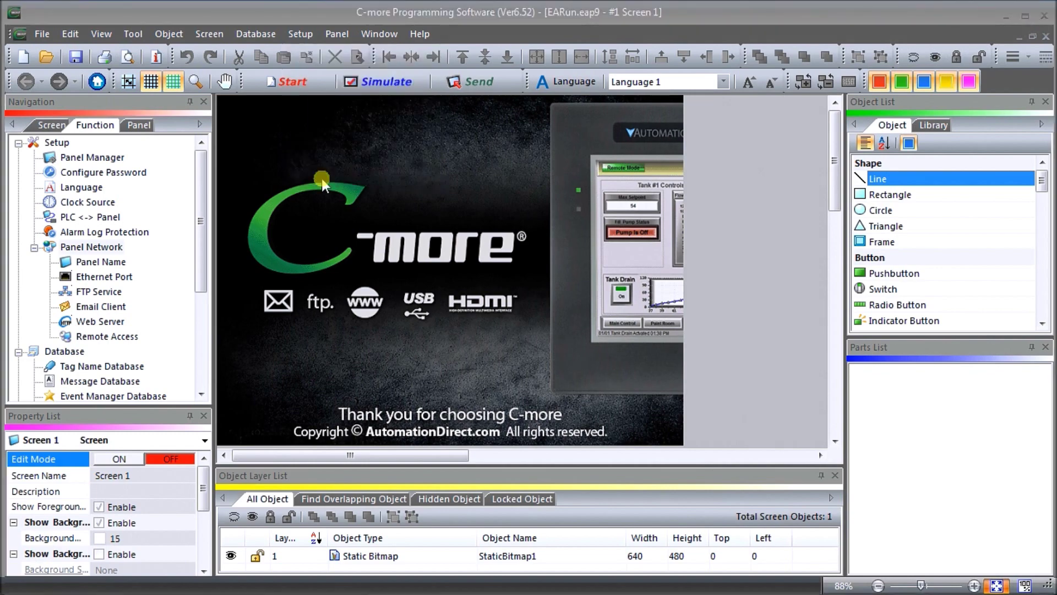
drag(343, 31, 234, 27)
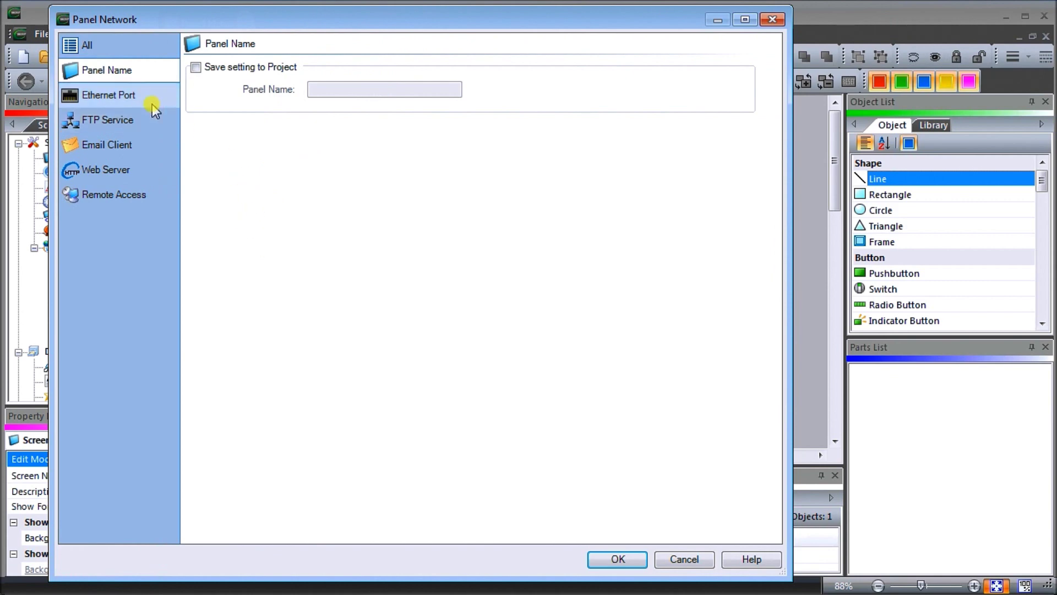
click(122, 97)
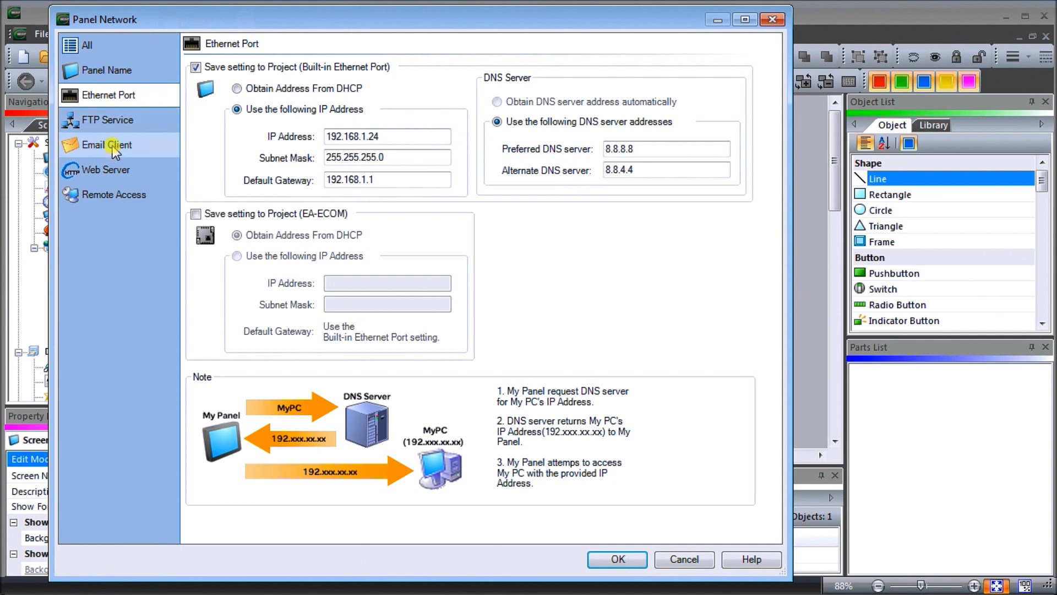
Show the Web Server page, enabled on port 80 with password protection, and focus the password field
click(108, 172)
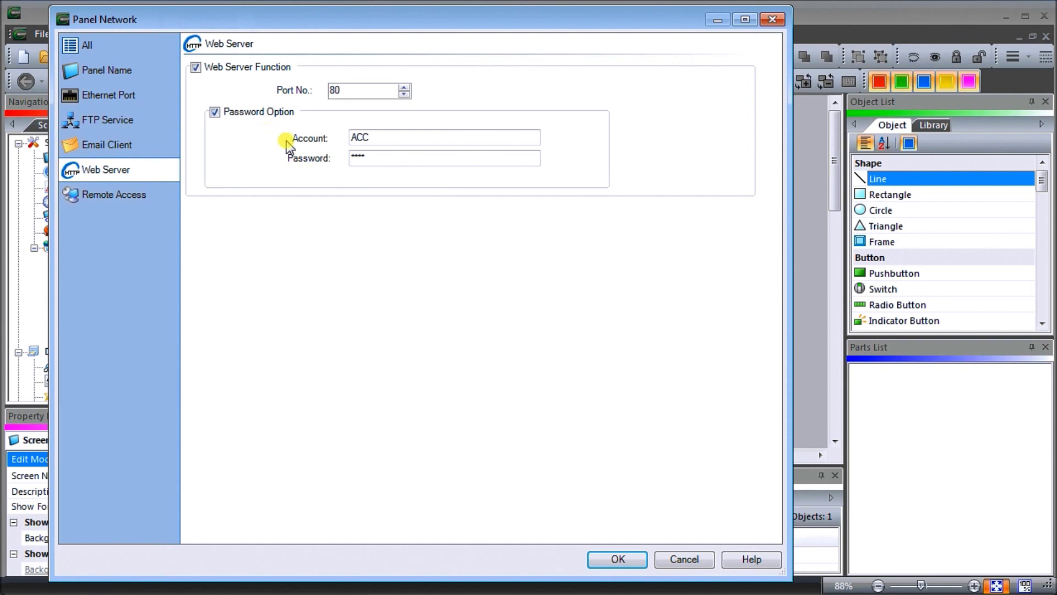
click(379, 157)
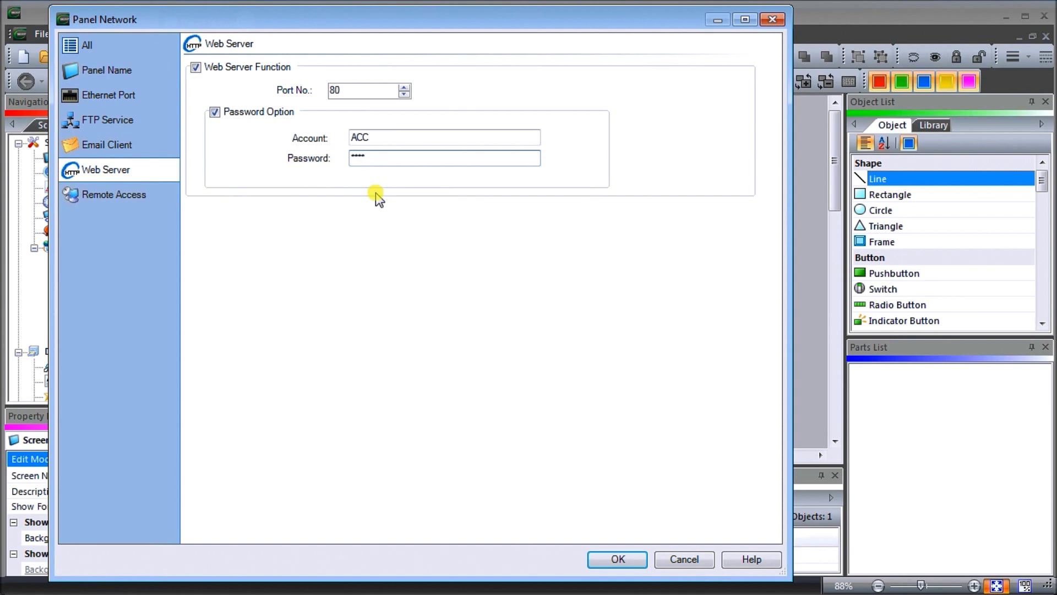
Review the Remote Access settings on port 11102, then cancel the Panel Network dialog
click(116, 197)
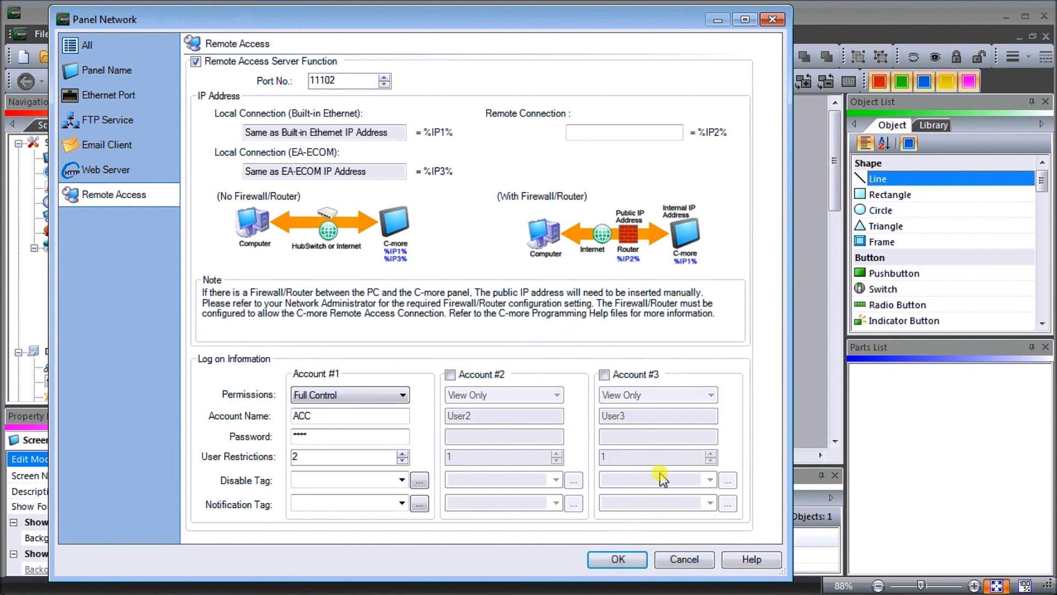
click(681, 558)
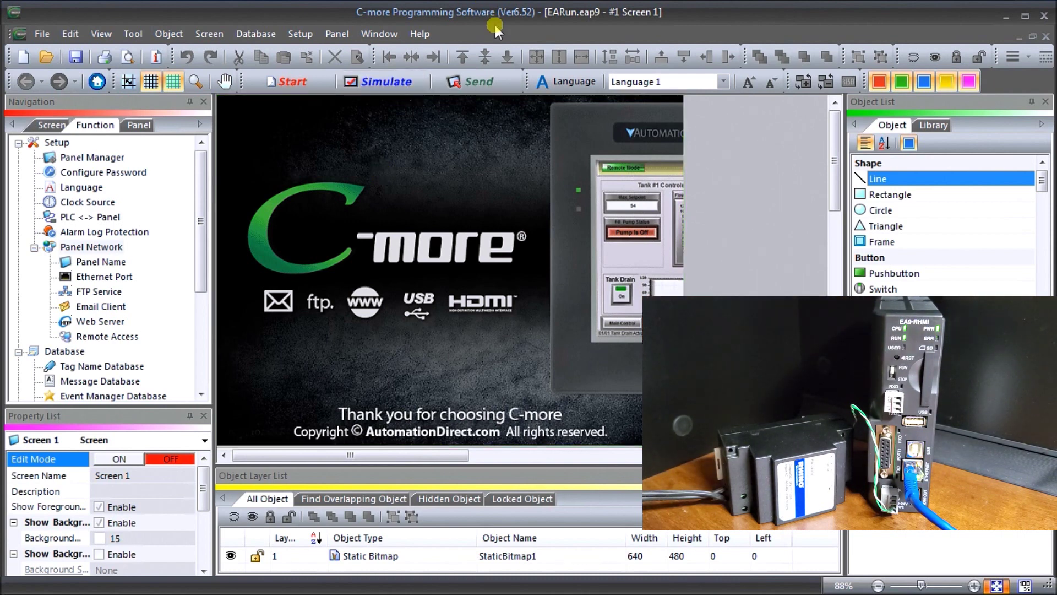
click(485, 82)
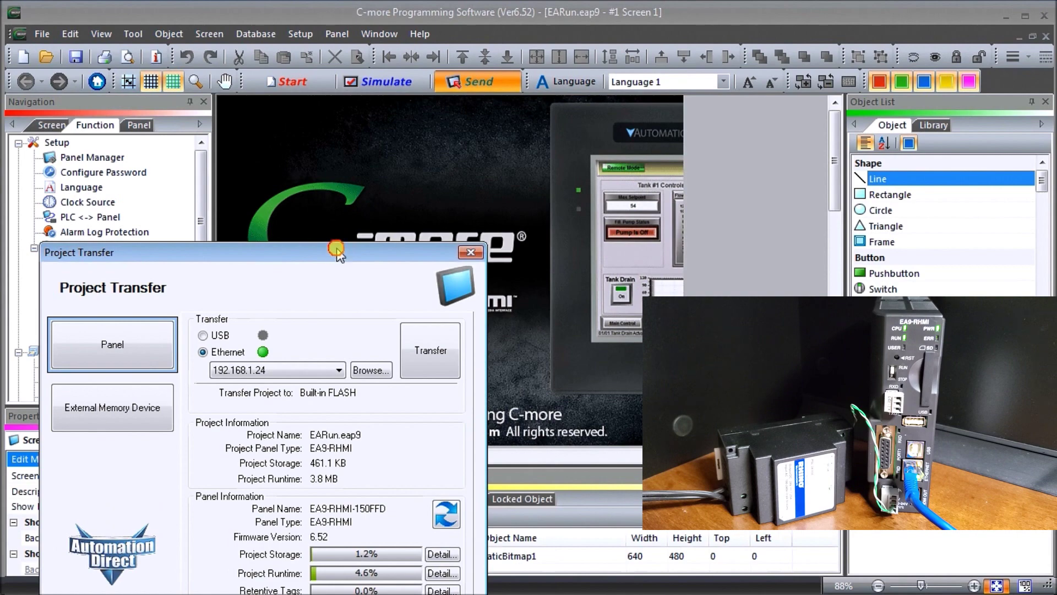
Start the project transfer, saving first and overwriting the existing EARun.eap9
drag(333, 252, 332, 113)
click(419, 211)
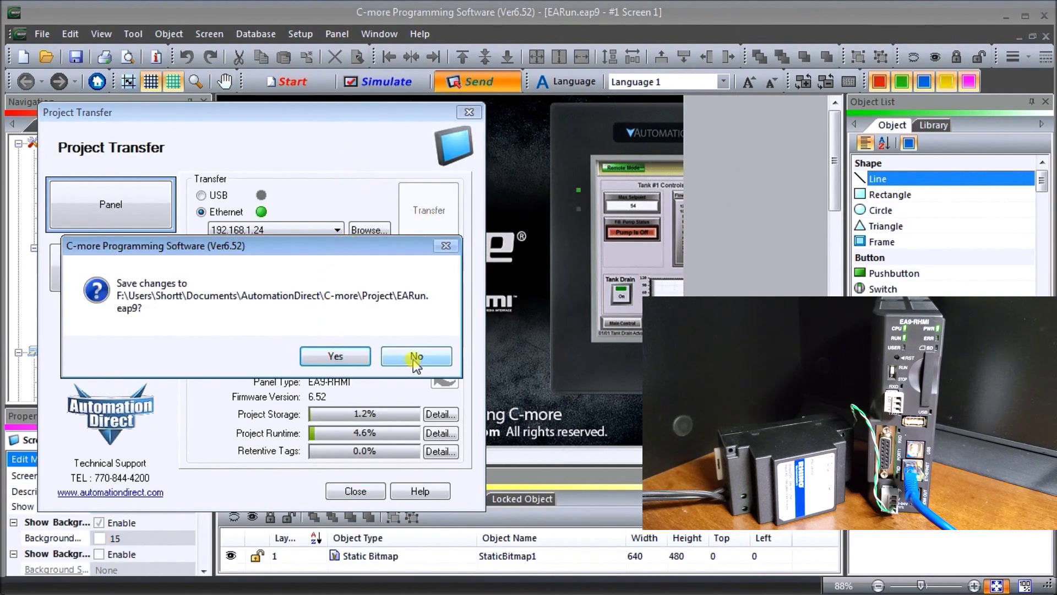
click(355, 356)
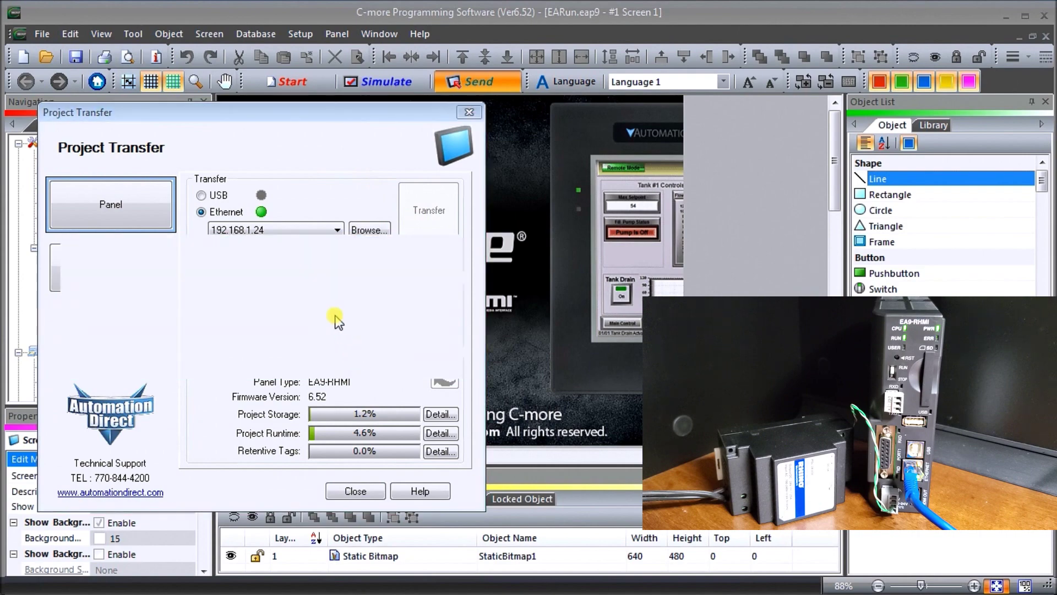
click(625, 516)
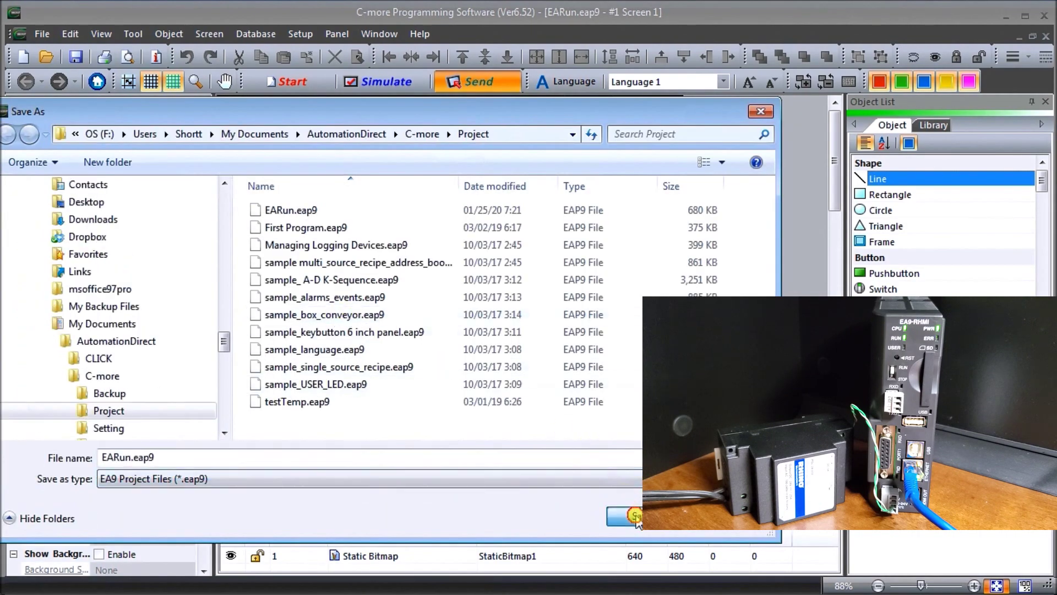
click(314, 458)
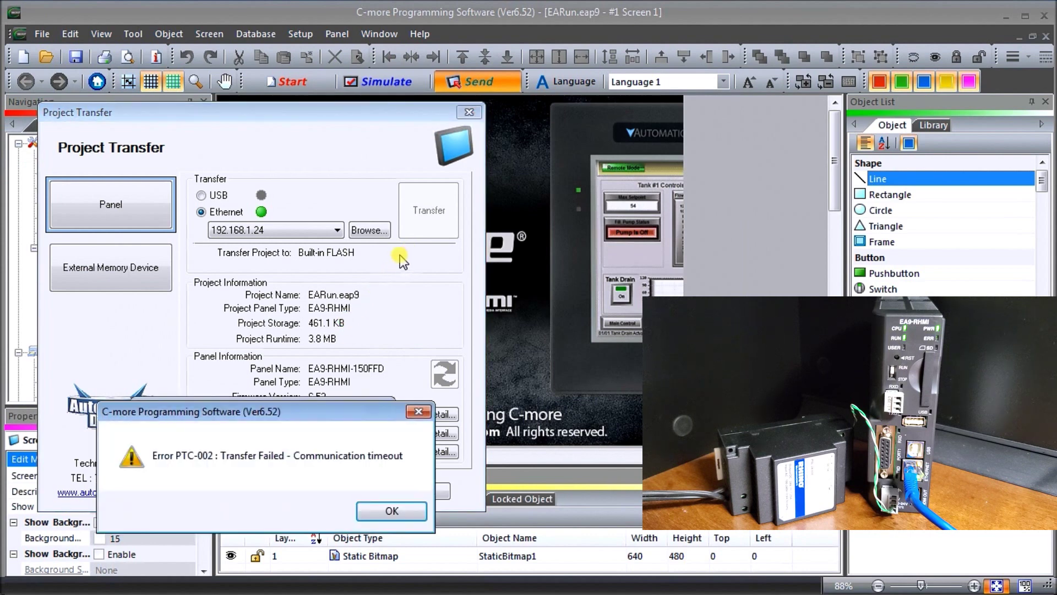
Dismiss the timeout error and retry the transfer until it succeeds in 8.9 seconds
click(392, 509)
click(417, 223)
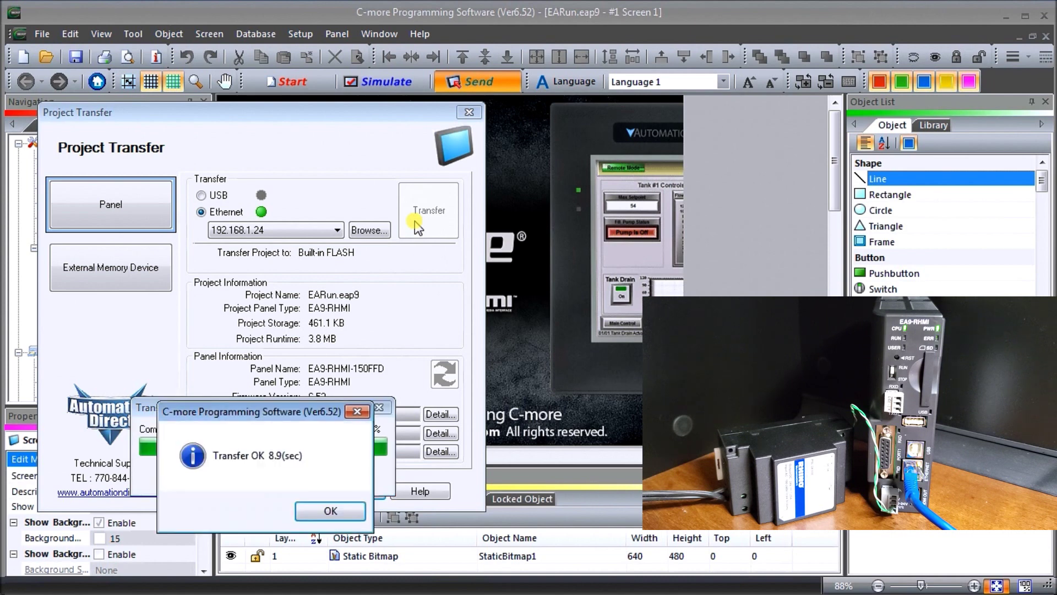
click(326, 508)
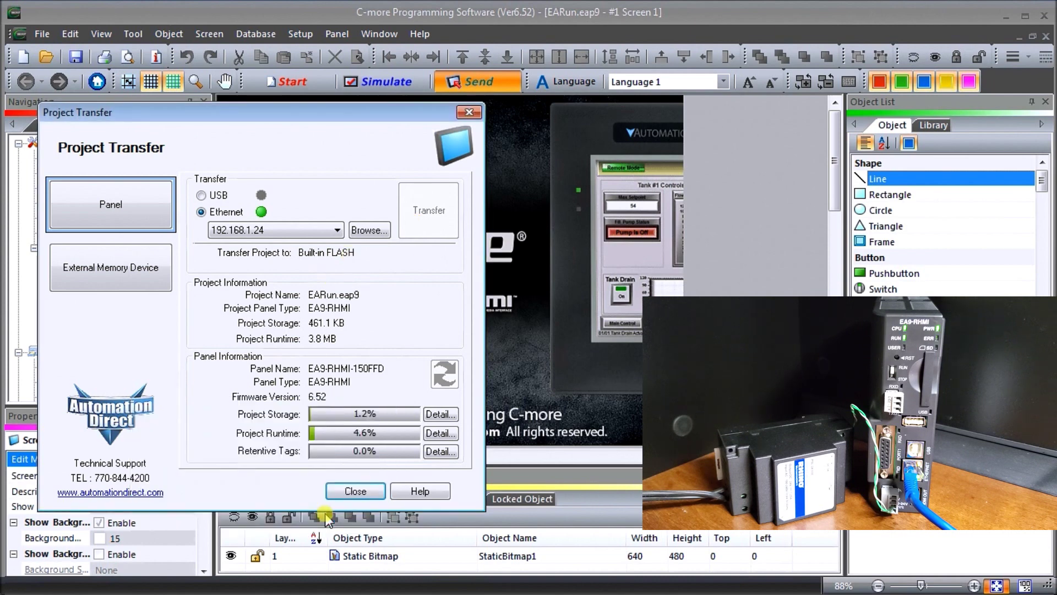
click(356, 491)
From the Panel tab, launch Panel > Web Server to view the panel's page at 192.168.1.24
click(281, 271)
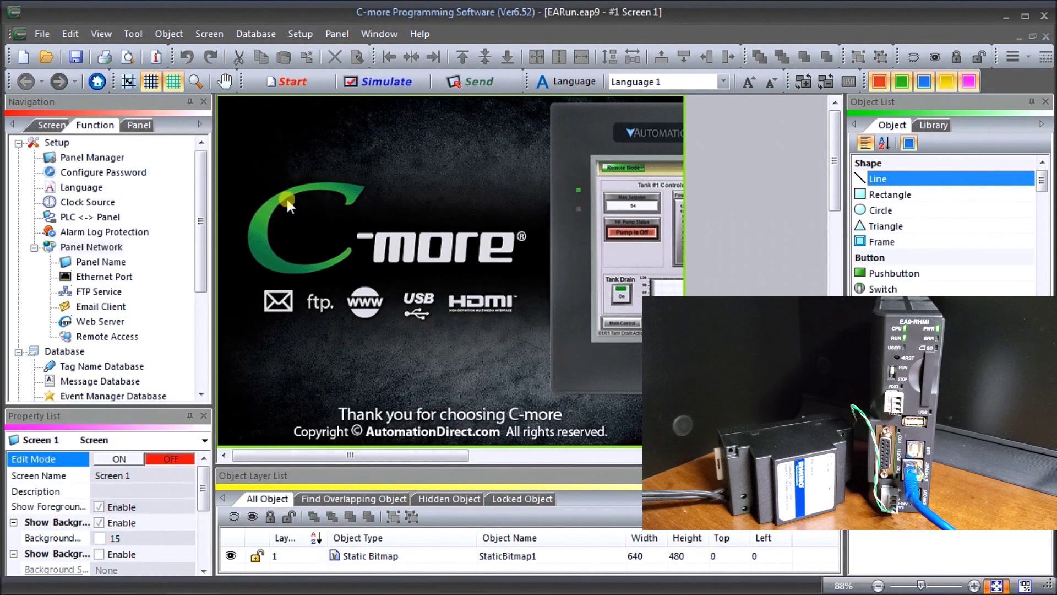
click(144, 129)
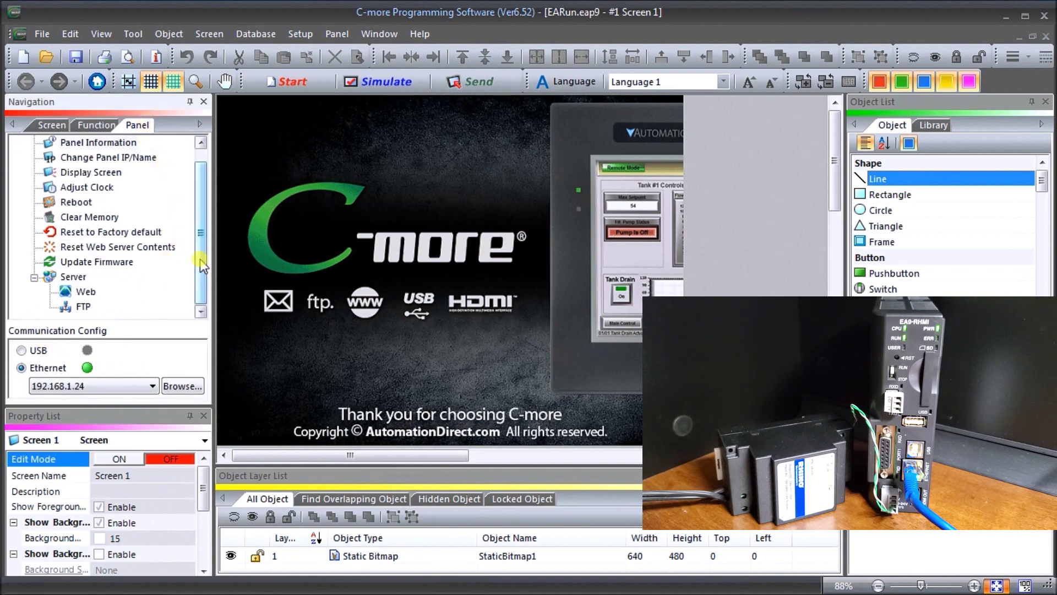
click(86, 293)
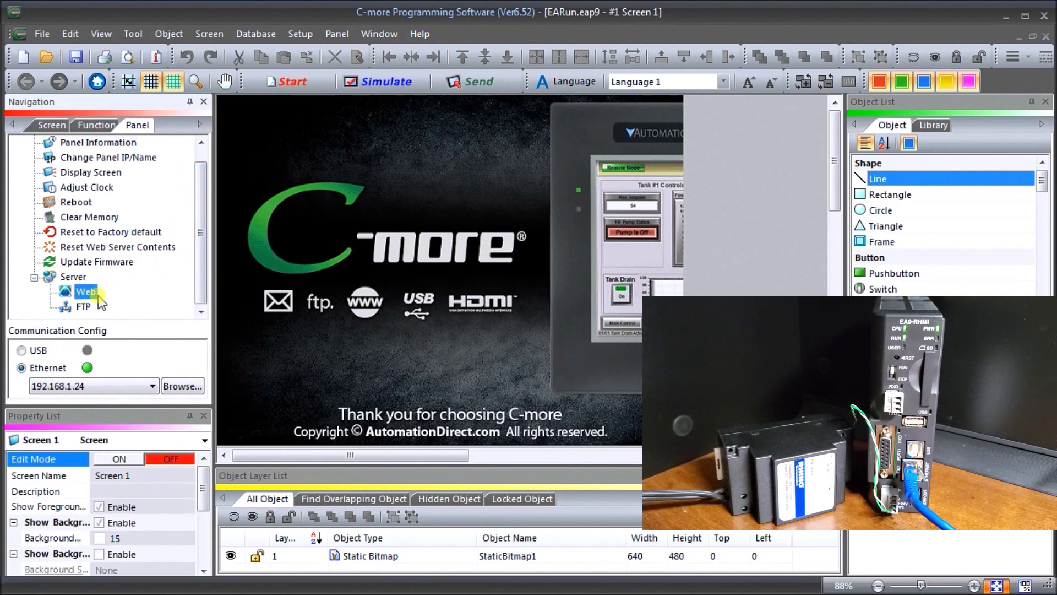
click(337, 34)
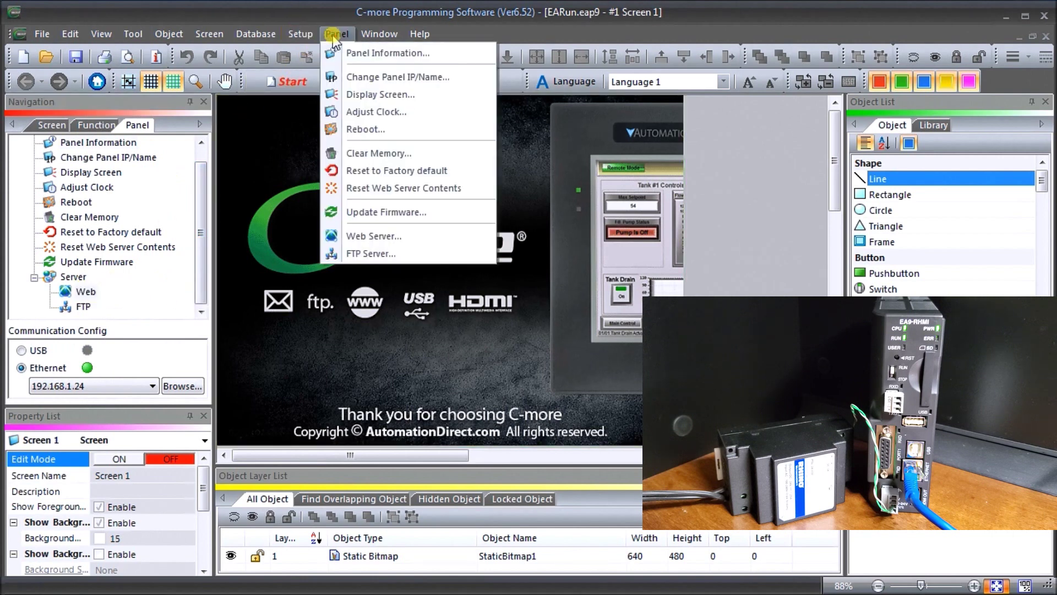
click(368, 235)
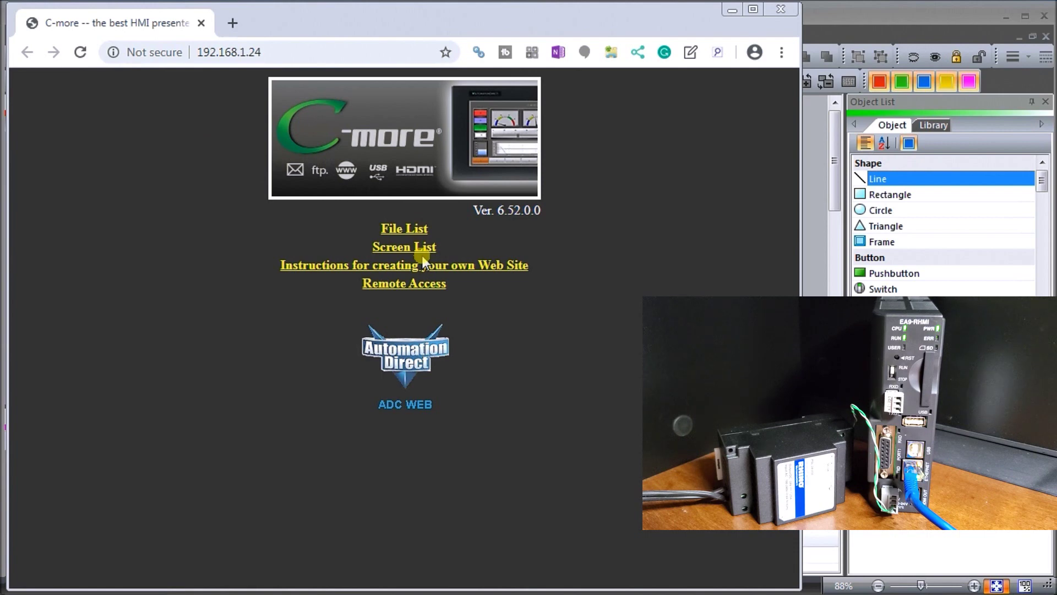
Download the Remote HMI client for Built-in Ethernet from Remote Access and run it
click(403, 283)
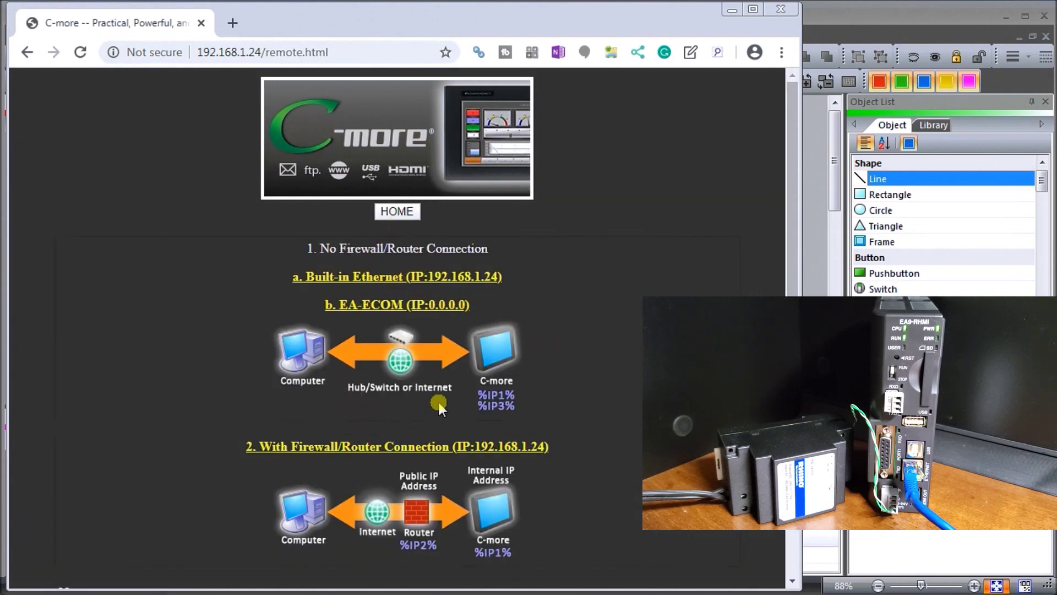
scroll(539, 401, down, 1)
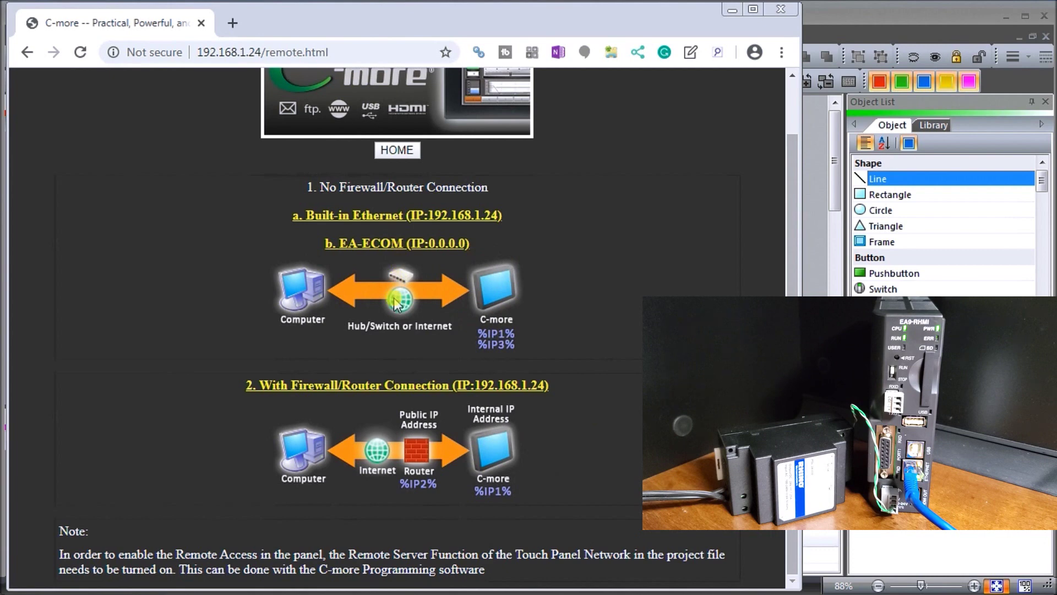
click(377, 219)
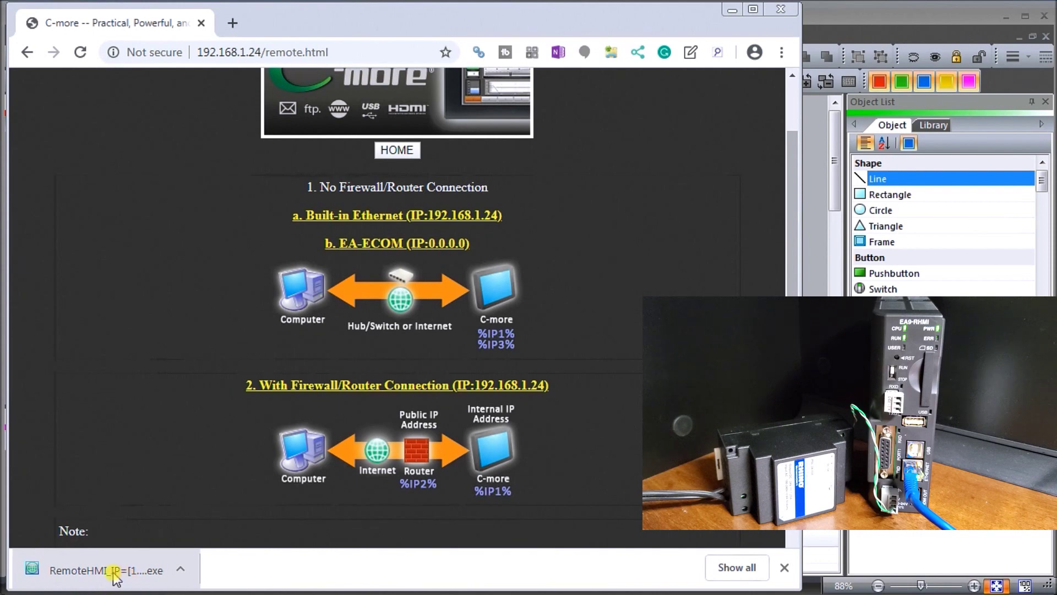
click(114, 572)
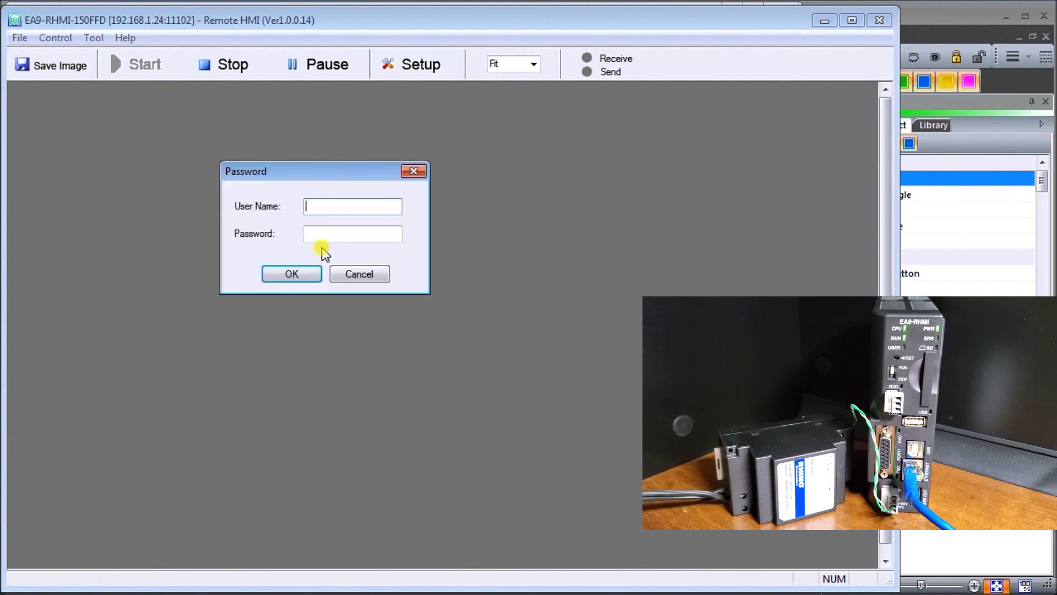
Log in to Remote HMI with the account user name and password for full control
text(ACC)
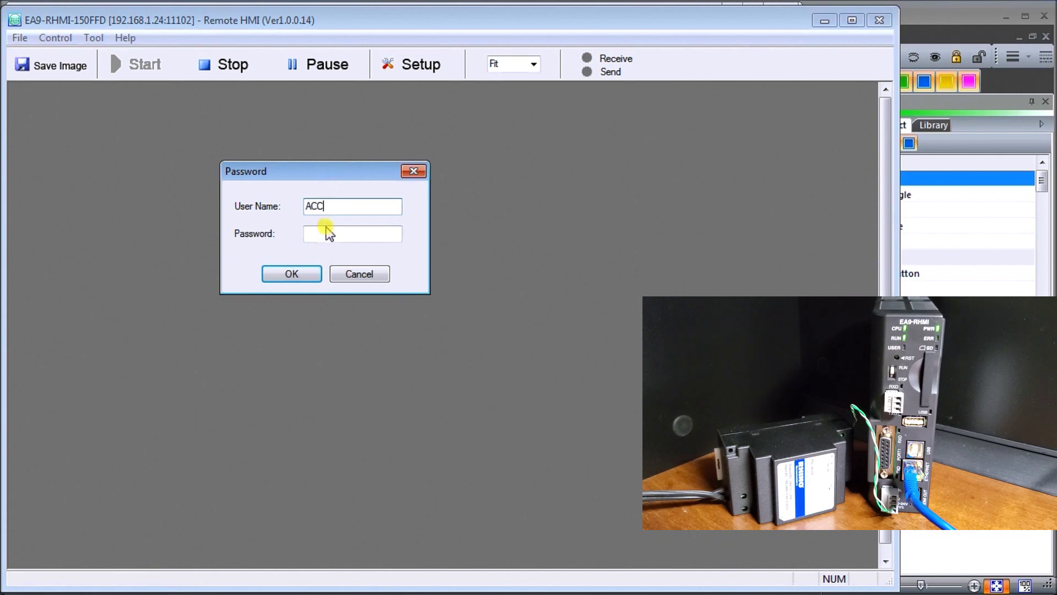
click(327, 232)
text(****)
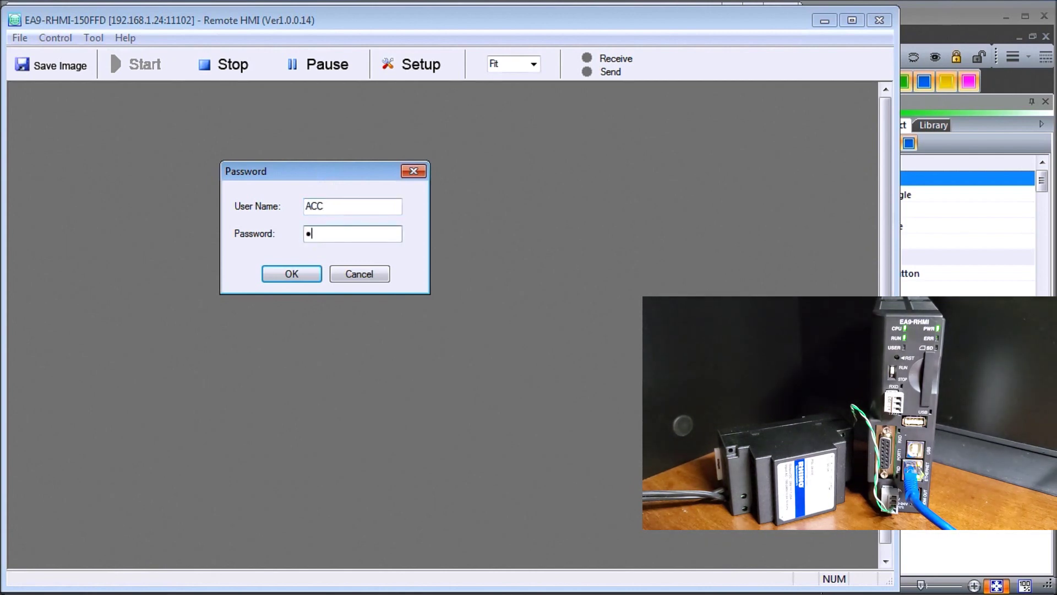
click(307, 274)
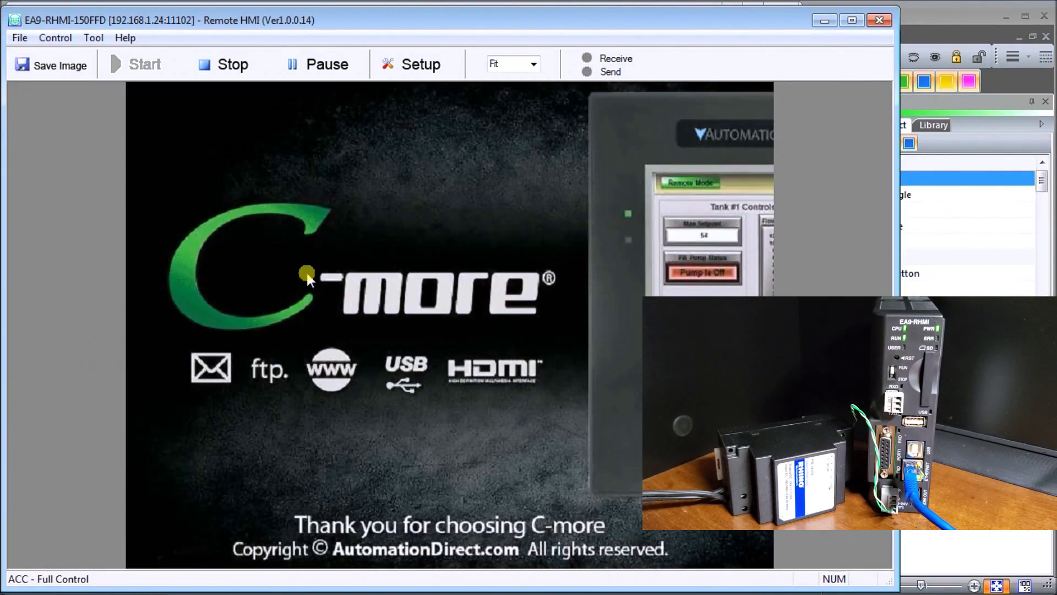